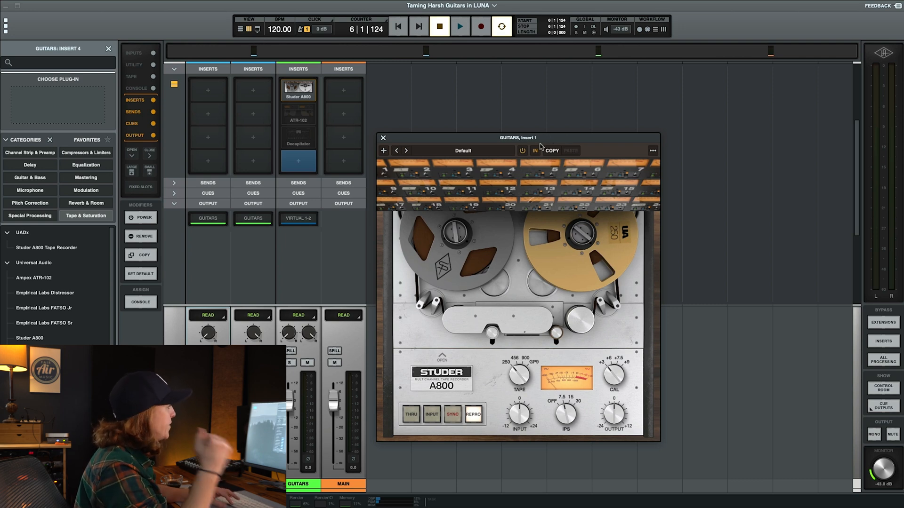
Step: Compare the guitars with the Studer A800 bypassed and active during playback, and close its plug-in window
key("space")
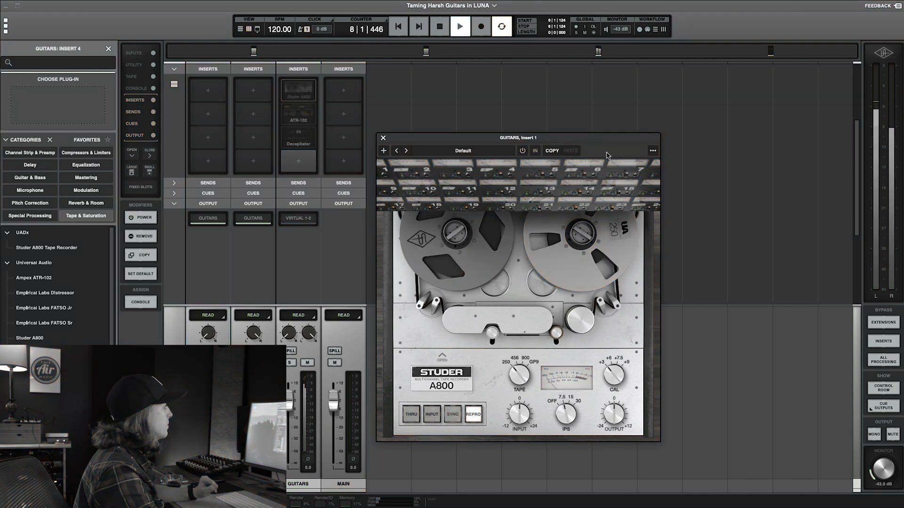
left_click(524, 152)
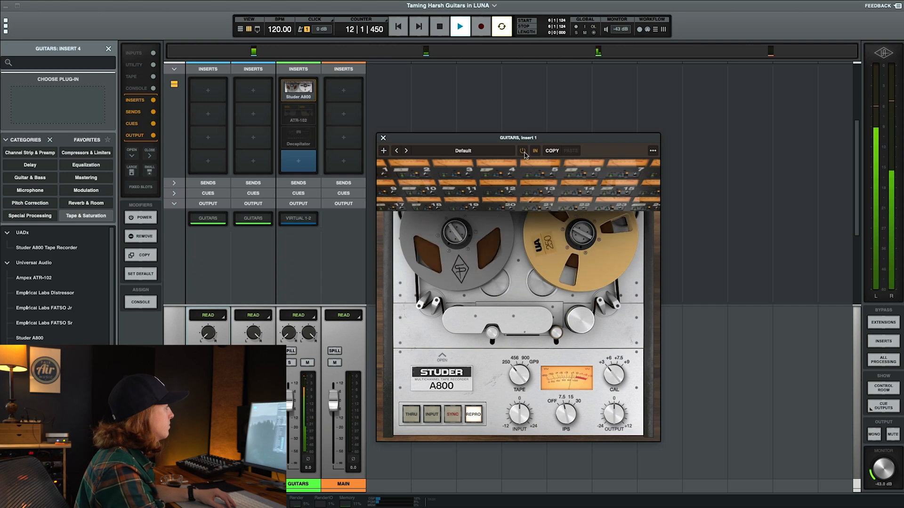
key("space")
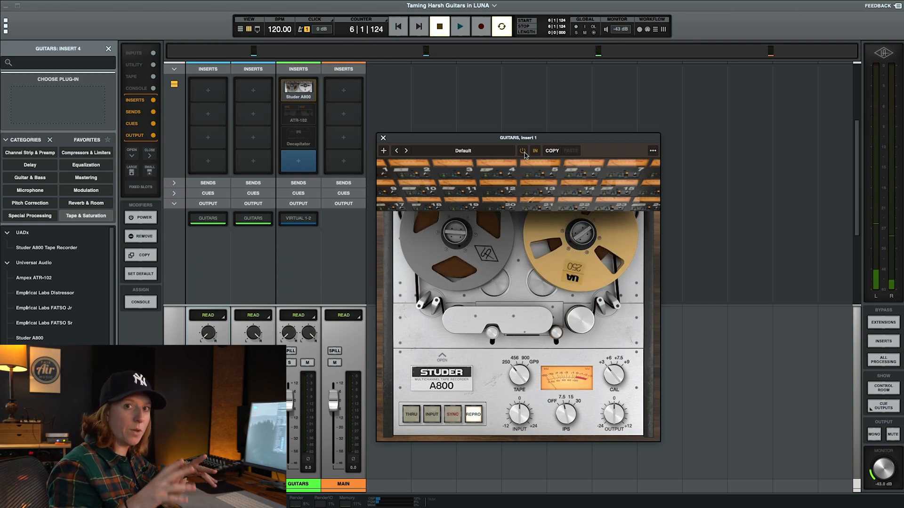
left_click(383, 138)
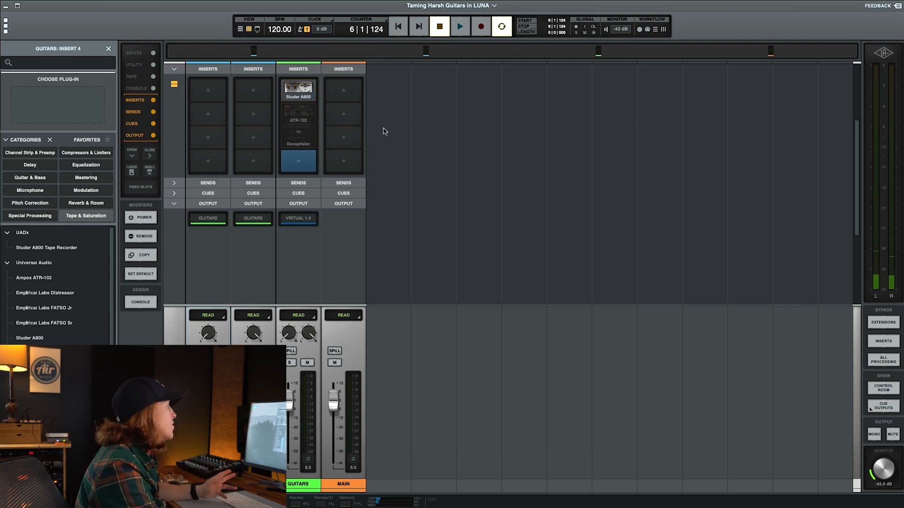
Step: Open the ATR-102 on the GUITARS bus and switch its display between the tape reels and the hidden calibration controls
left_click(301, 111)
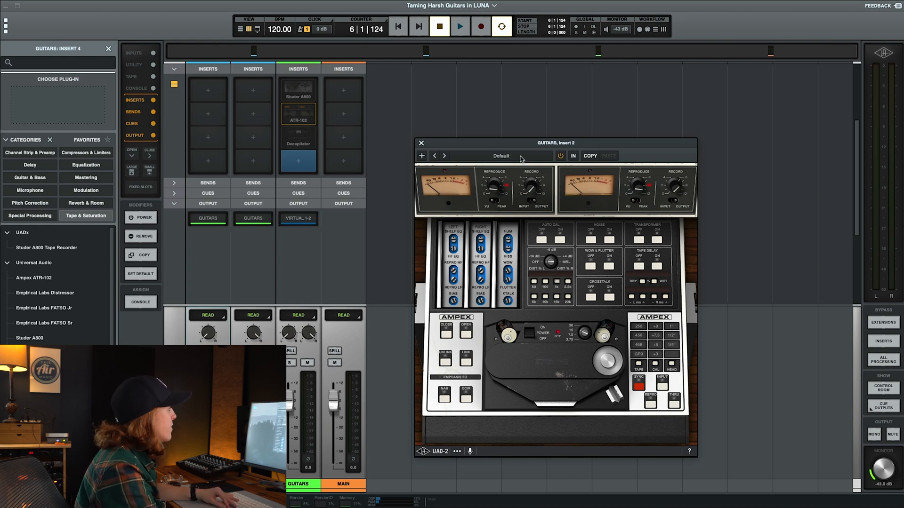
left_click_drag(523, 148, 501, 163)
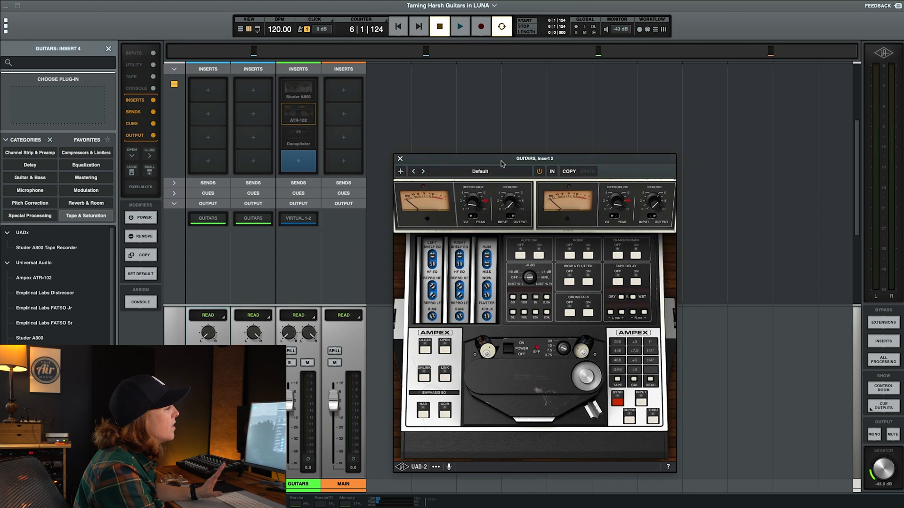
left_click(423, 349)
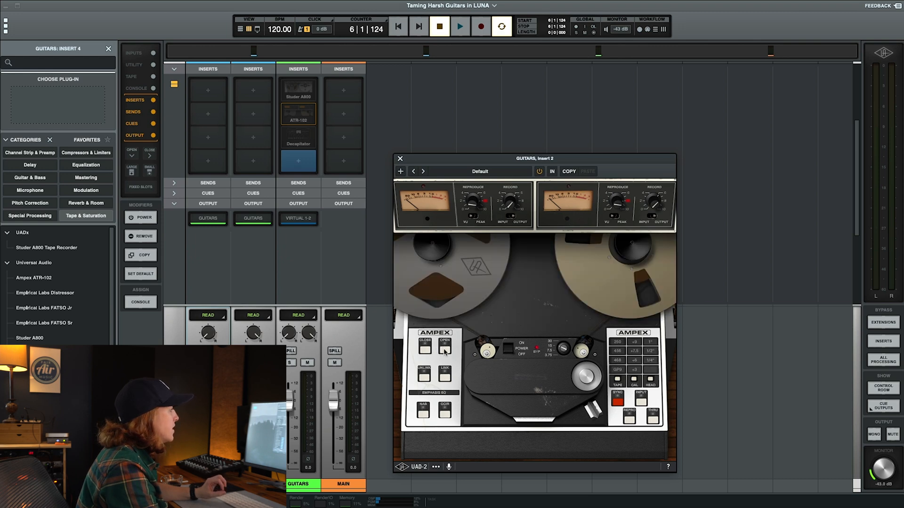
left_click(445, 351)
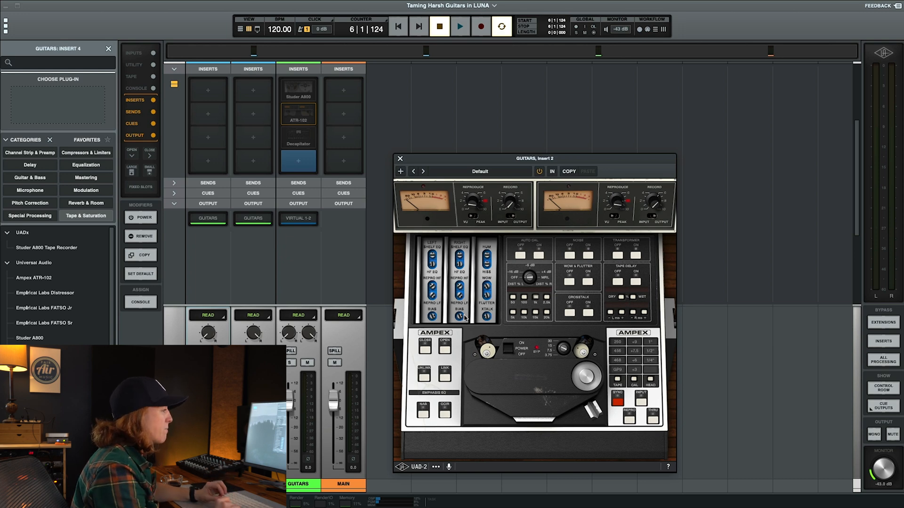
Step: Power on the ATR-102 and compare the looped guitars with it off and on during playback
left_click(539, 172)
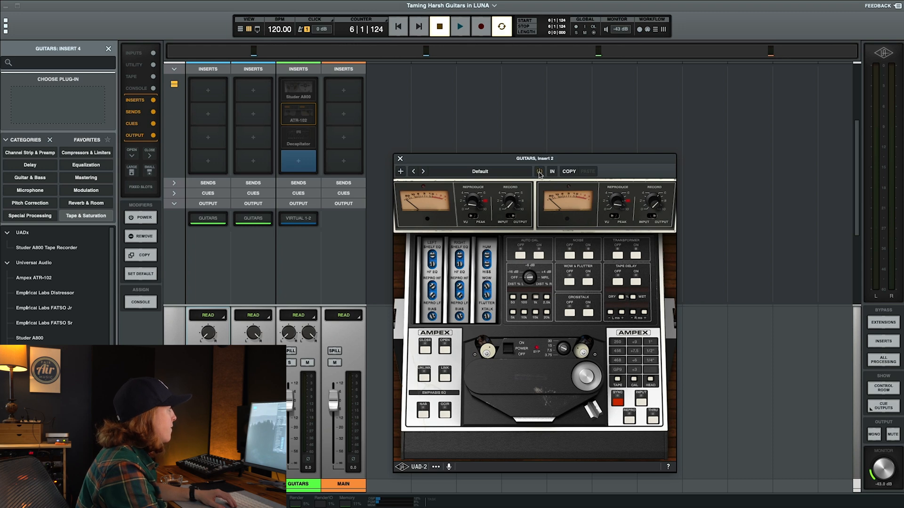
left_click(540, 172)
key("space")
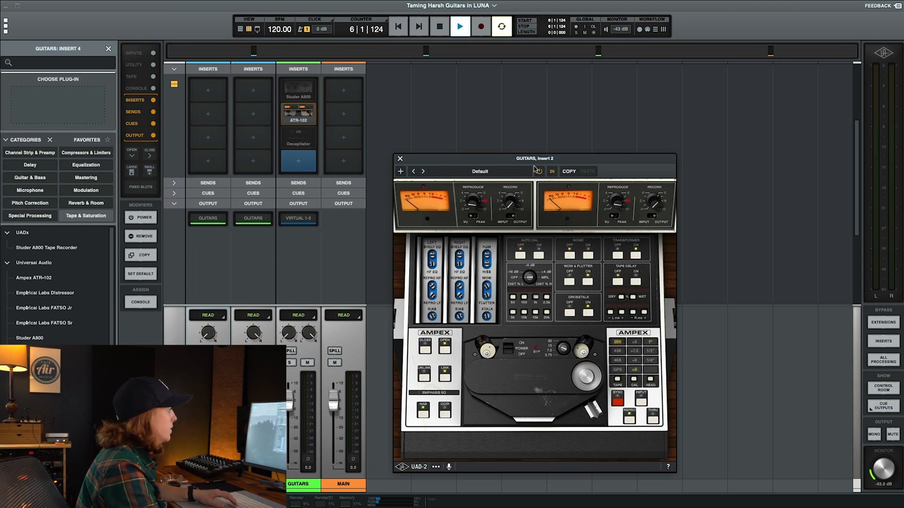
left_click(541, 172)
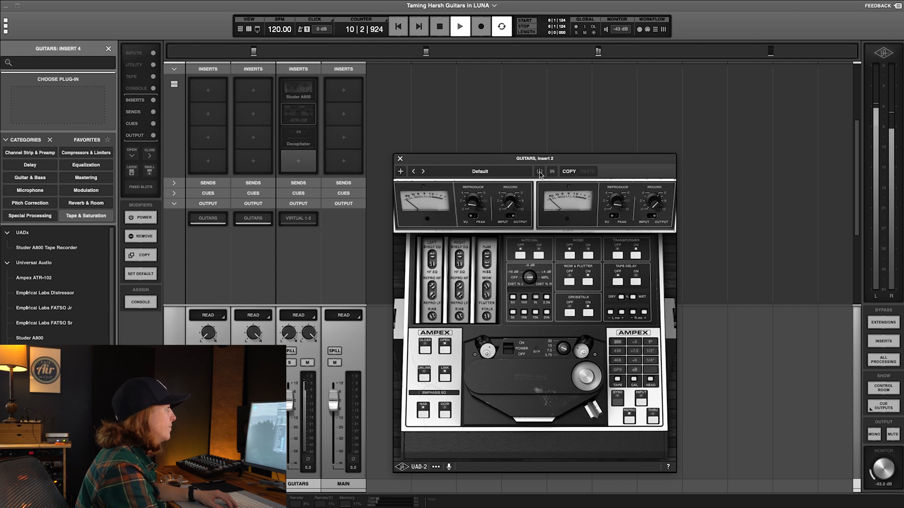
left_click(539, 172)
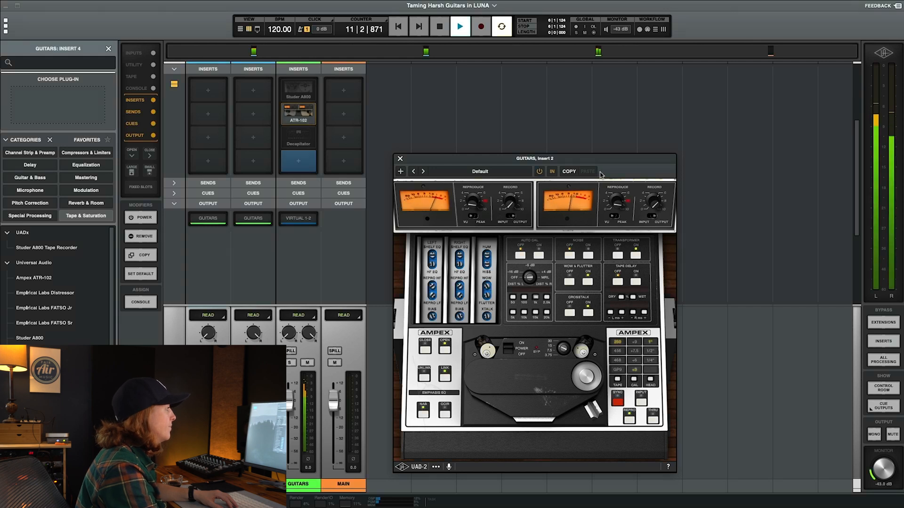
key("space")
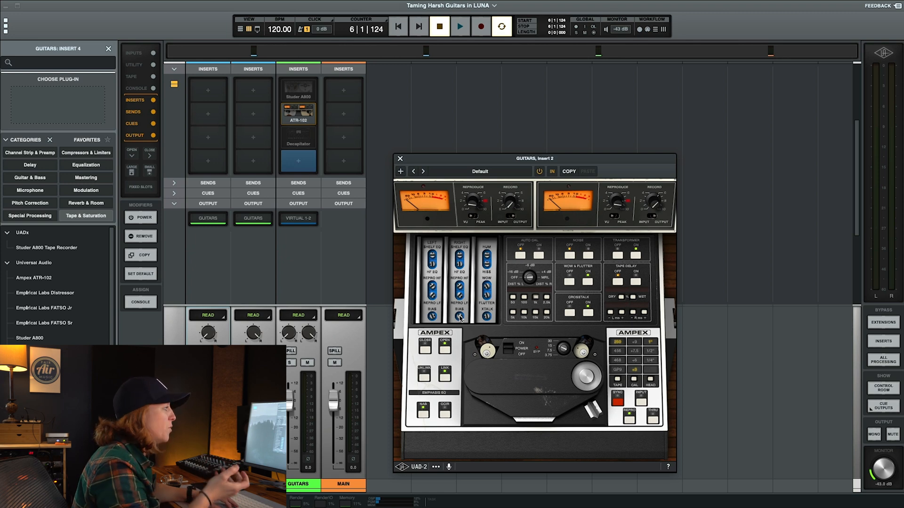
Step: Play the guitars again to recheck the ATR-102 bypassed against active, and close its plug-in window
key("space")
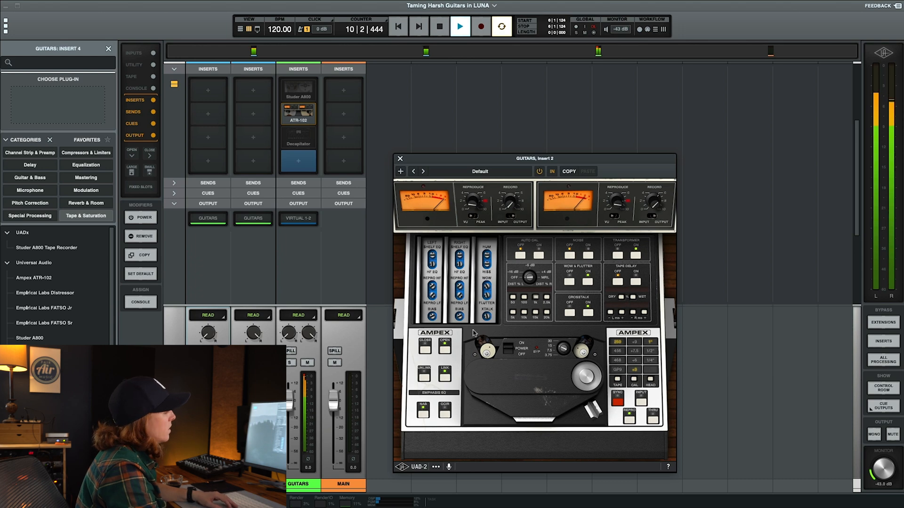
key("space")
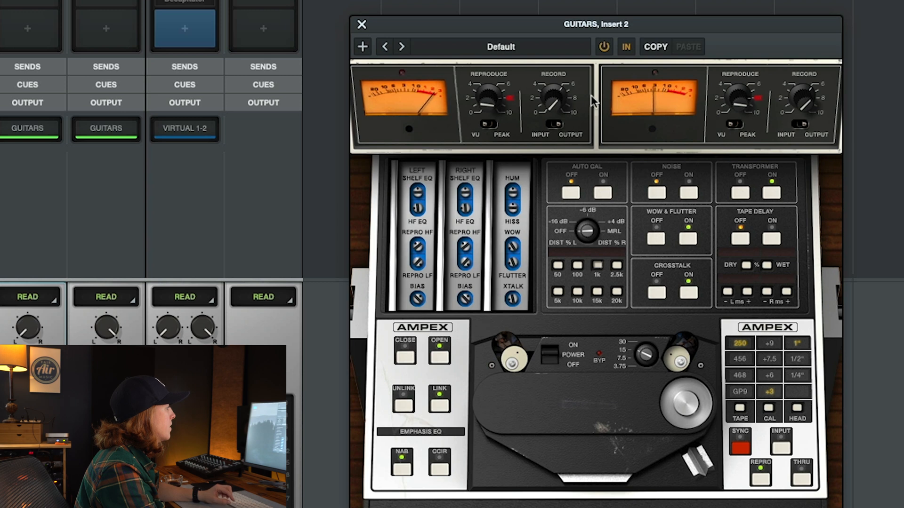
left_click(608, 47)
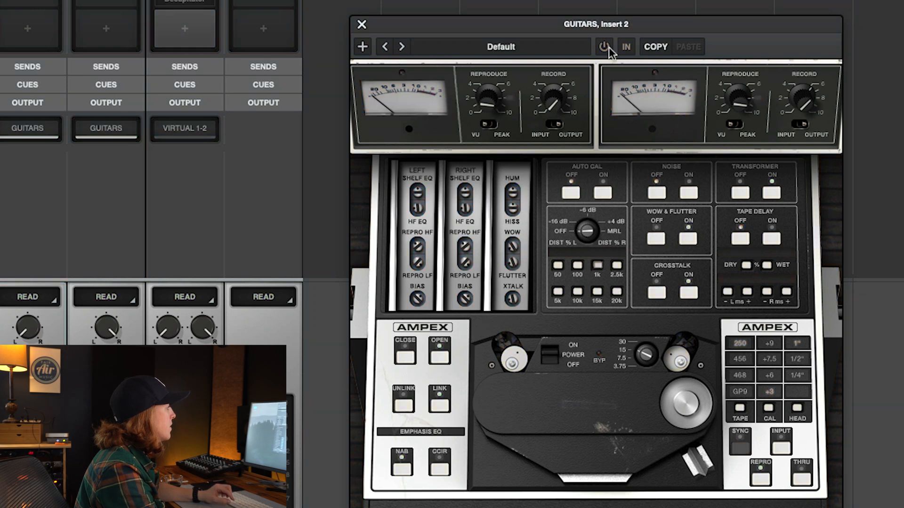
left_click(608, 47)
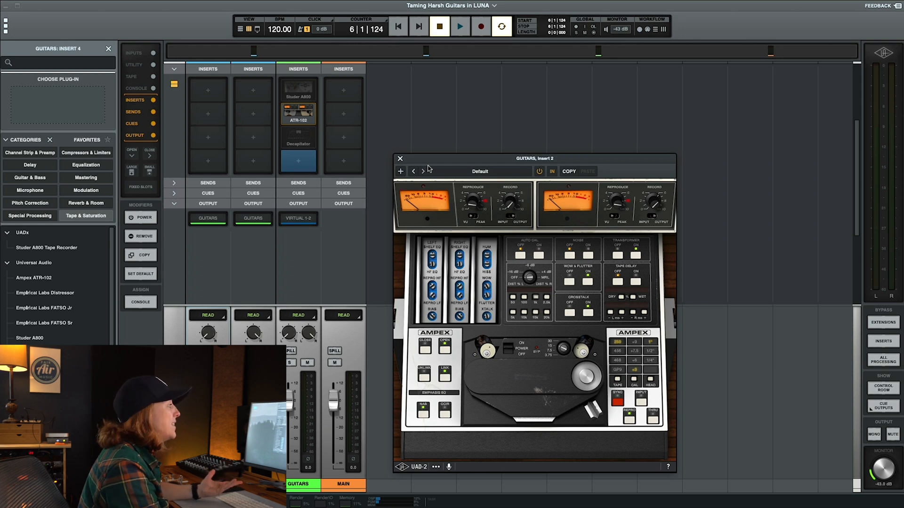
left_click(401, 159)
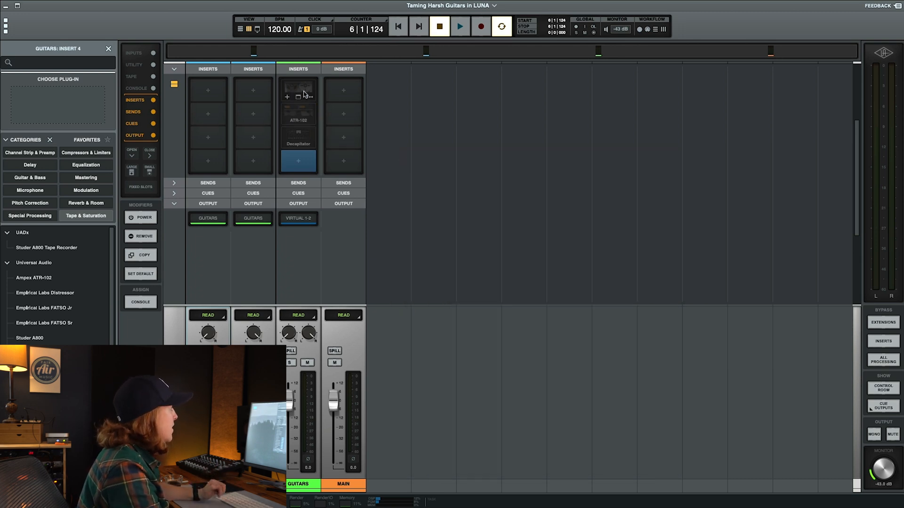
Step: Open the Decapitator on the GUITARS bus and compare its style N bypassed and active during playback, leaving it powered on
left_click(303, 138)
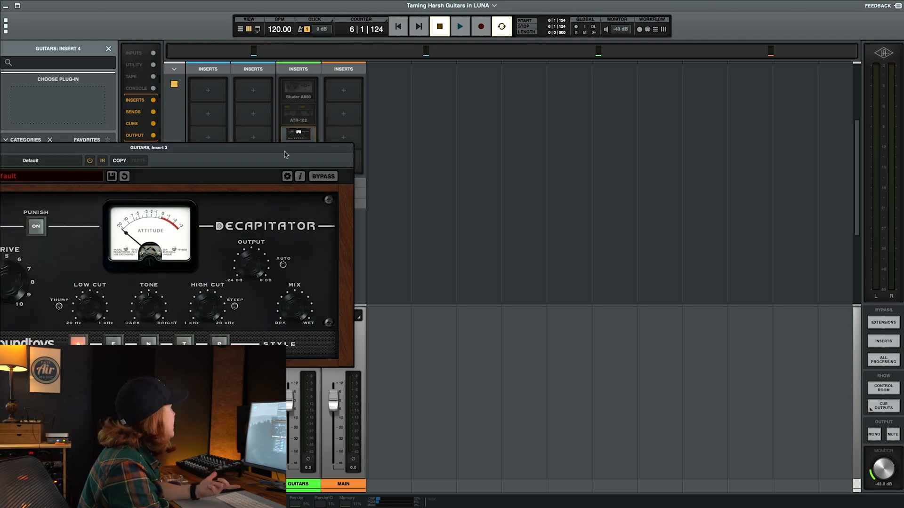
left_click_drag(286, 150, 718, 212)
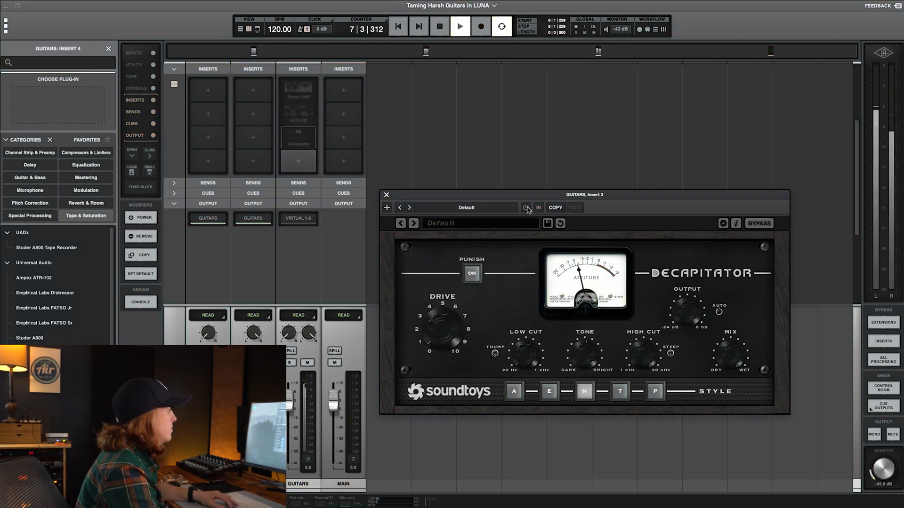
left_click(526, 208)
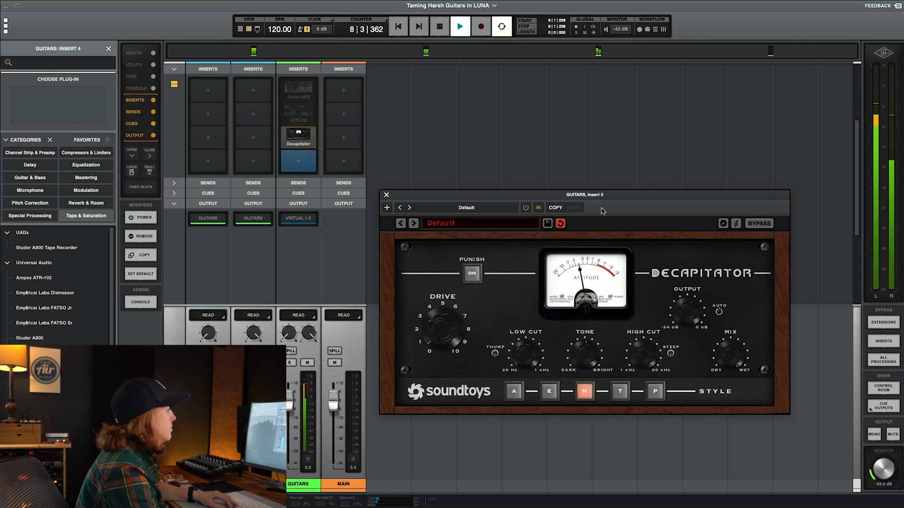
left_click(527, 208)
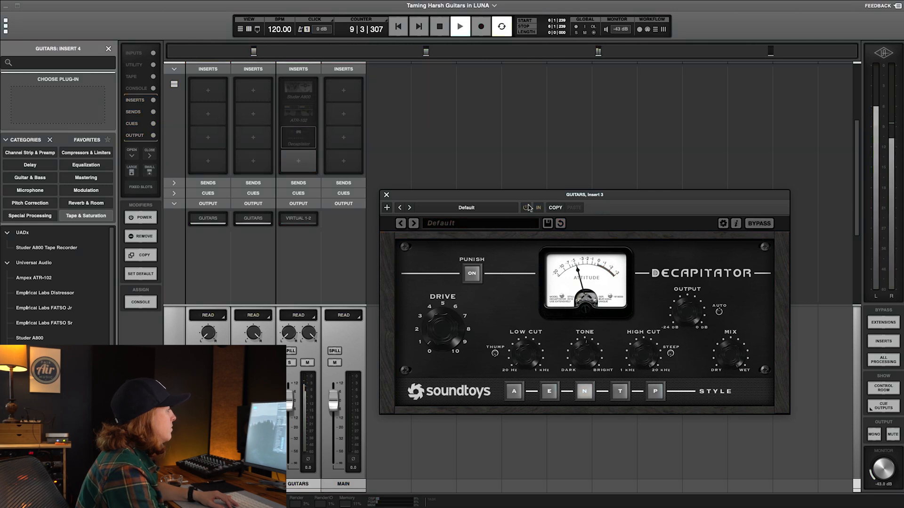
left_click(526, 208)
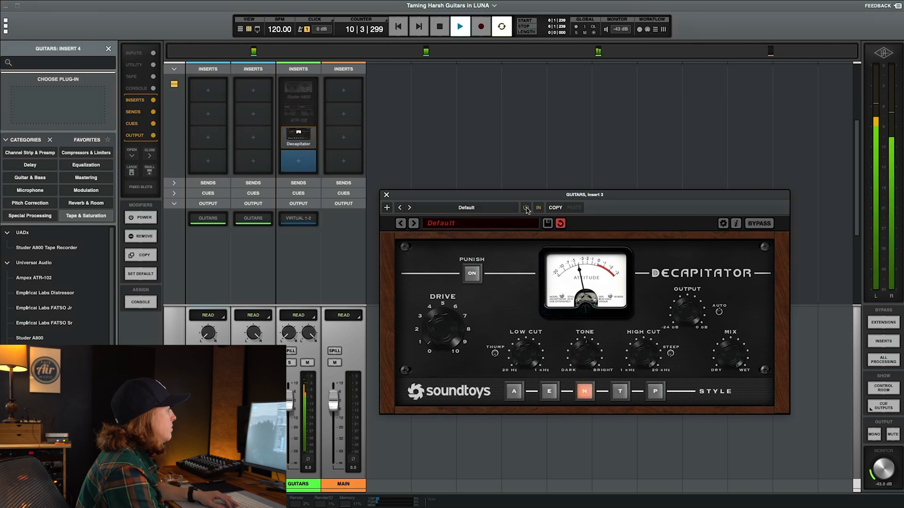
key("space")
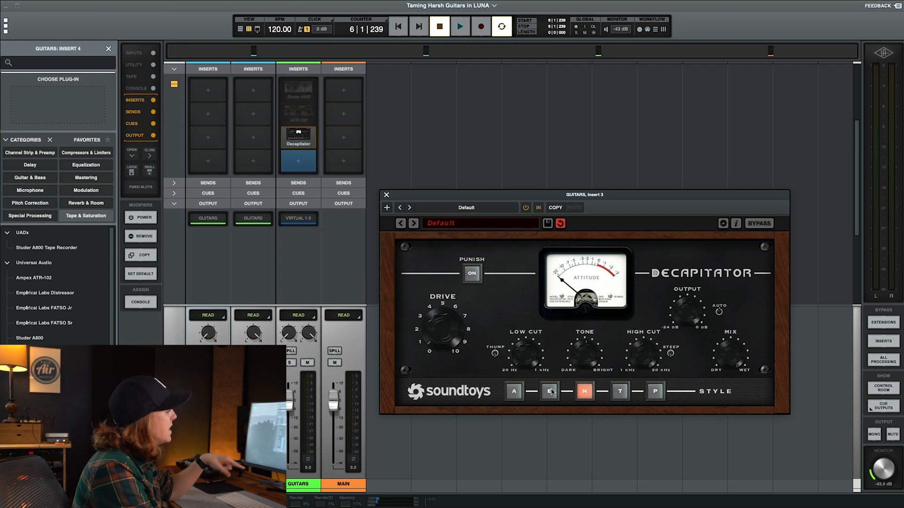
Step: Compare Decapitator styles A and N during playback of the guitars, finishing on style A
key("space")
left_click(514, 392)
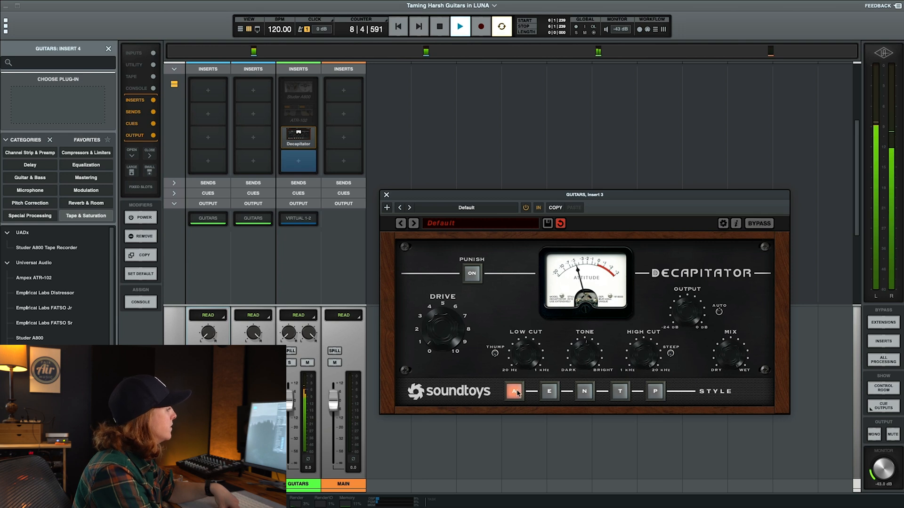
left_click(588, 392)
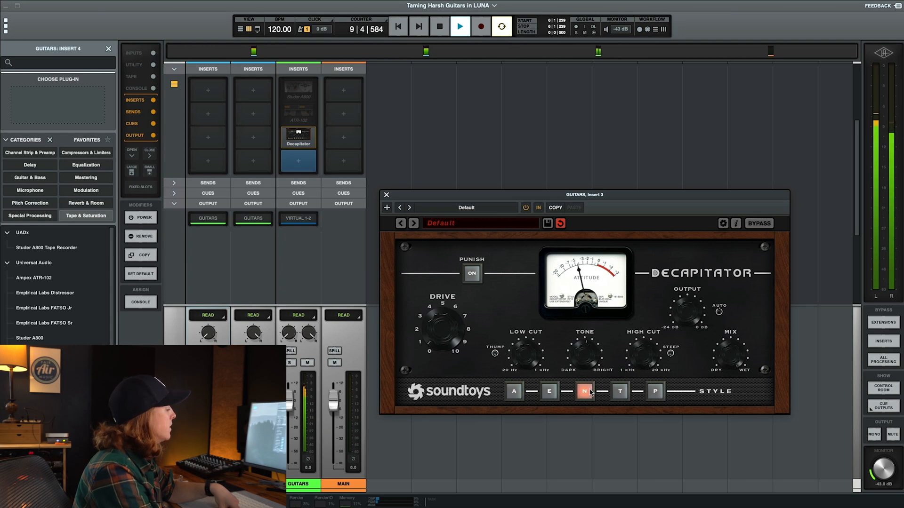
left_click(518, 391)
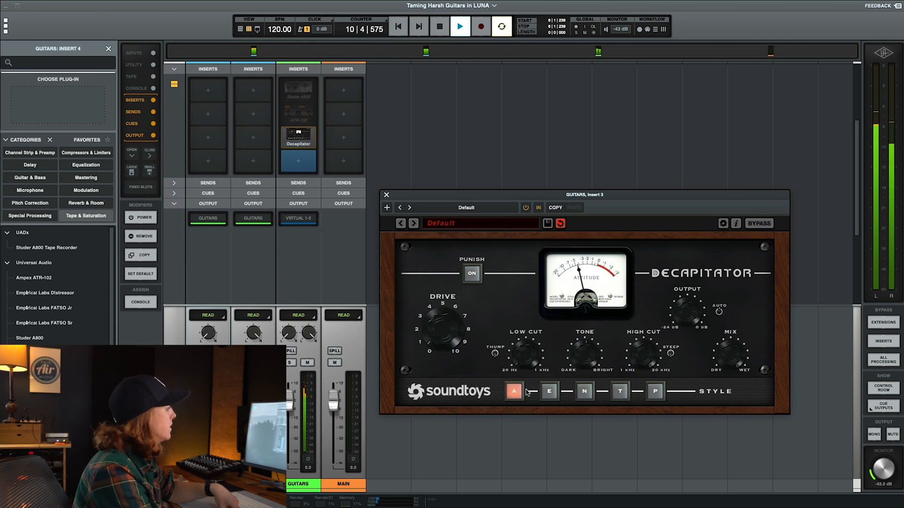
key("space")
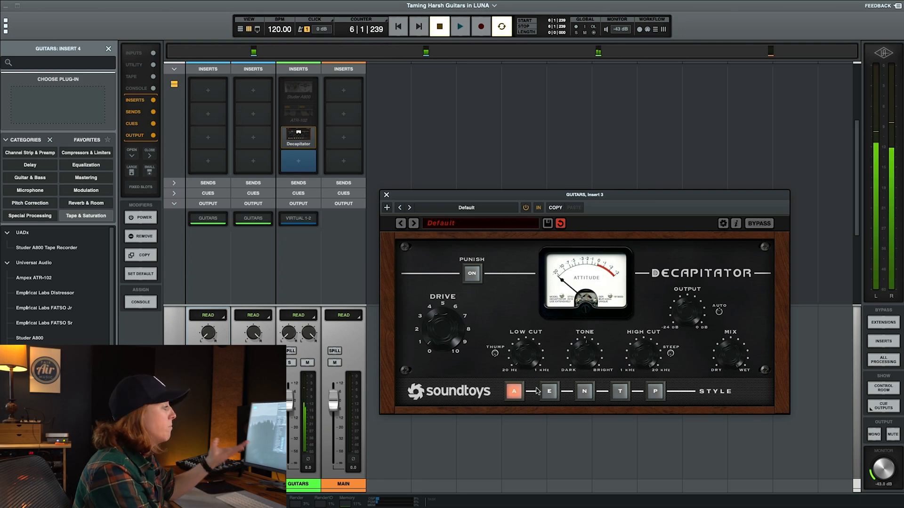